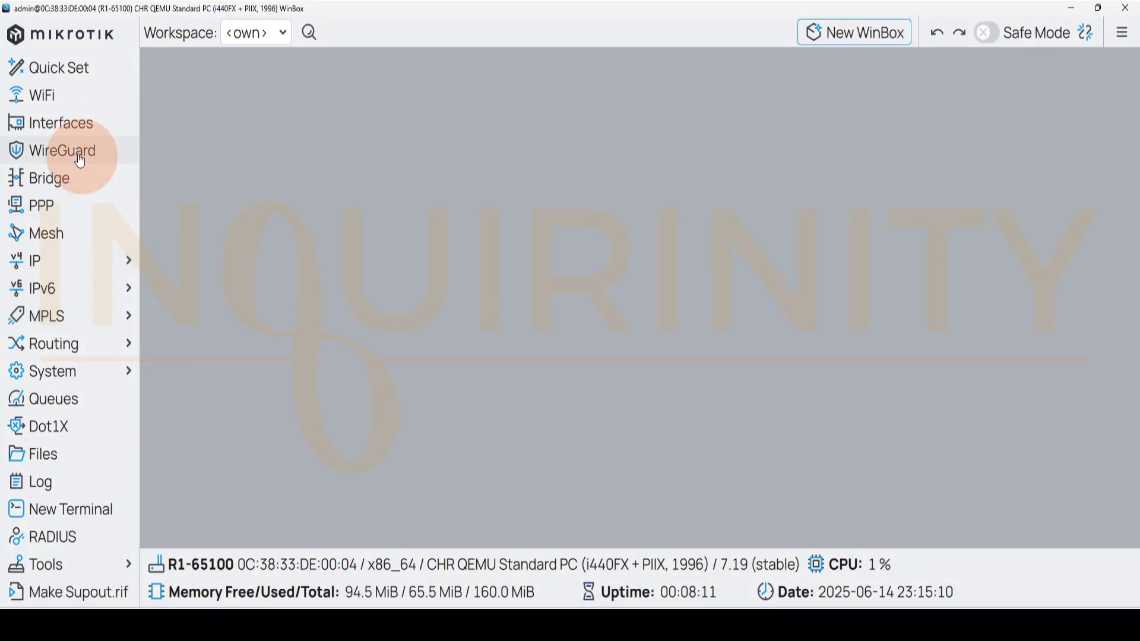
# Open R1's interface list and scroll to find the lo loopback among ether1–ether5.
pyautogui.click(69, 132)
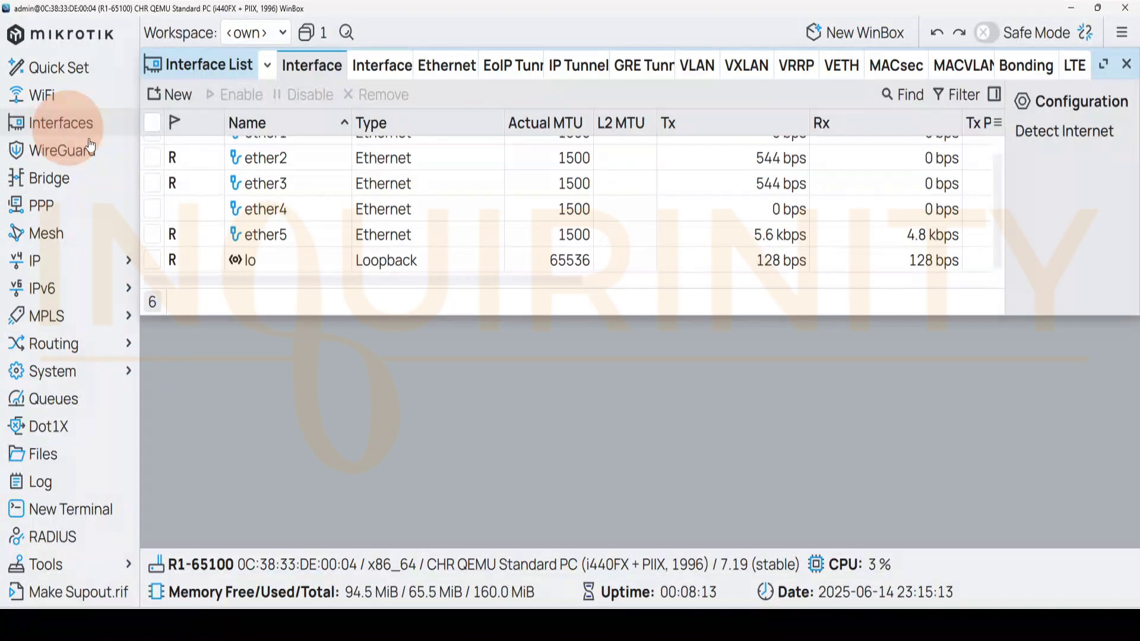
pyautogui.scroll(1, 364, 244)
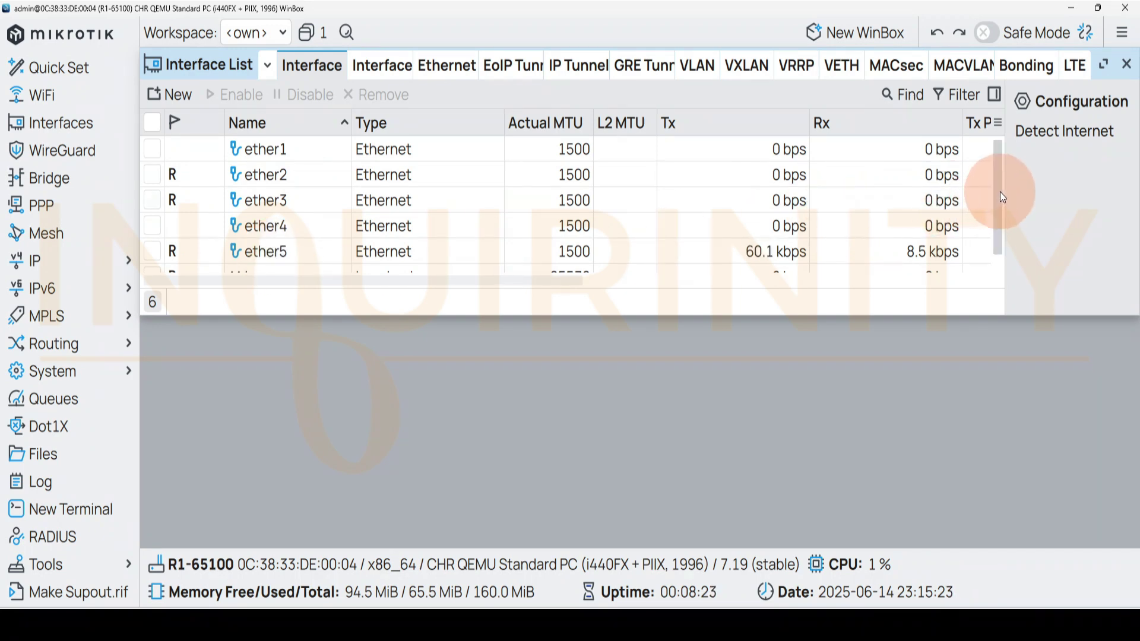
pyautogui.scroll(-1, 996, 248)
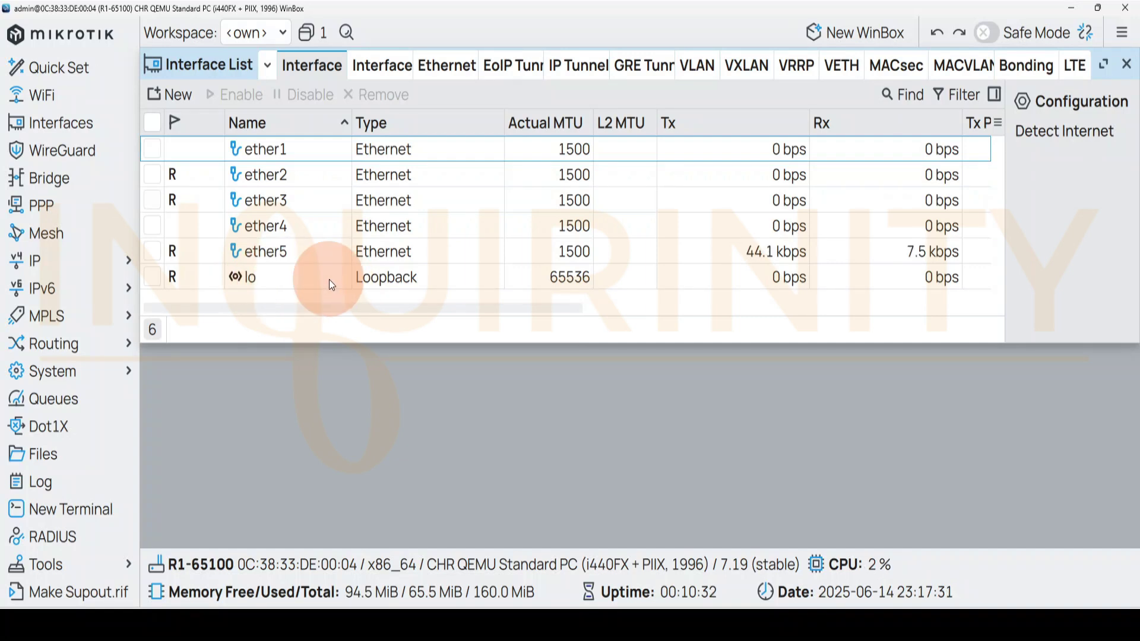
# Open the lo loopback's properties on R1 to review its settings.
pyautogui.doubleClick(150, 284)
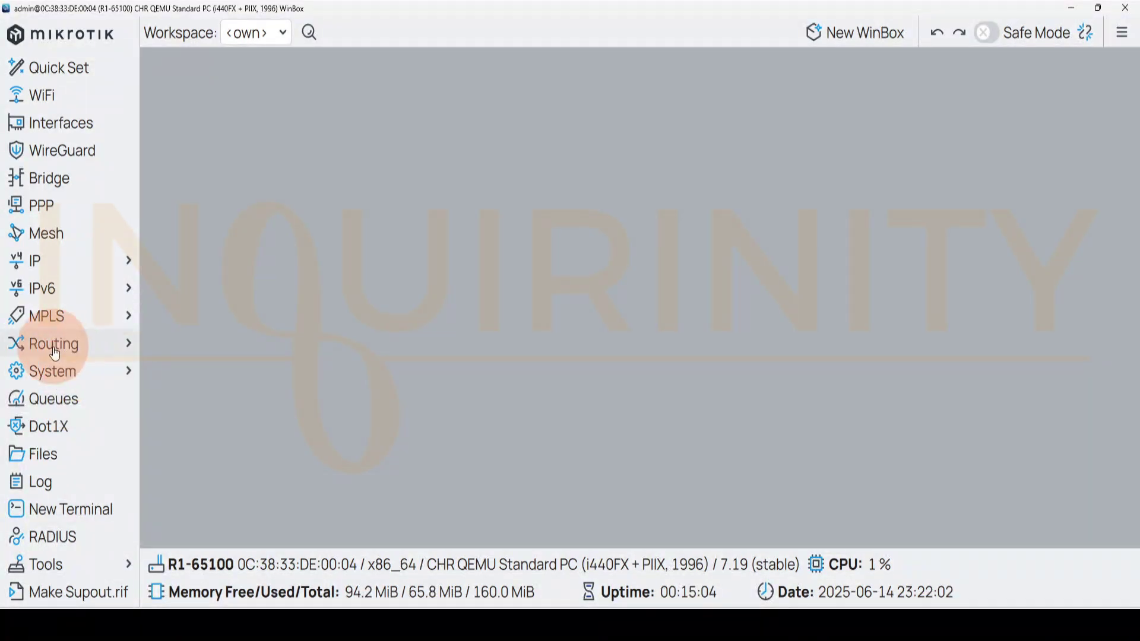
# View R1's Router ID settings and select the dynamic router ID entry.
pyautogui.click(55, 351)
pyautogui.click(163, 503)
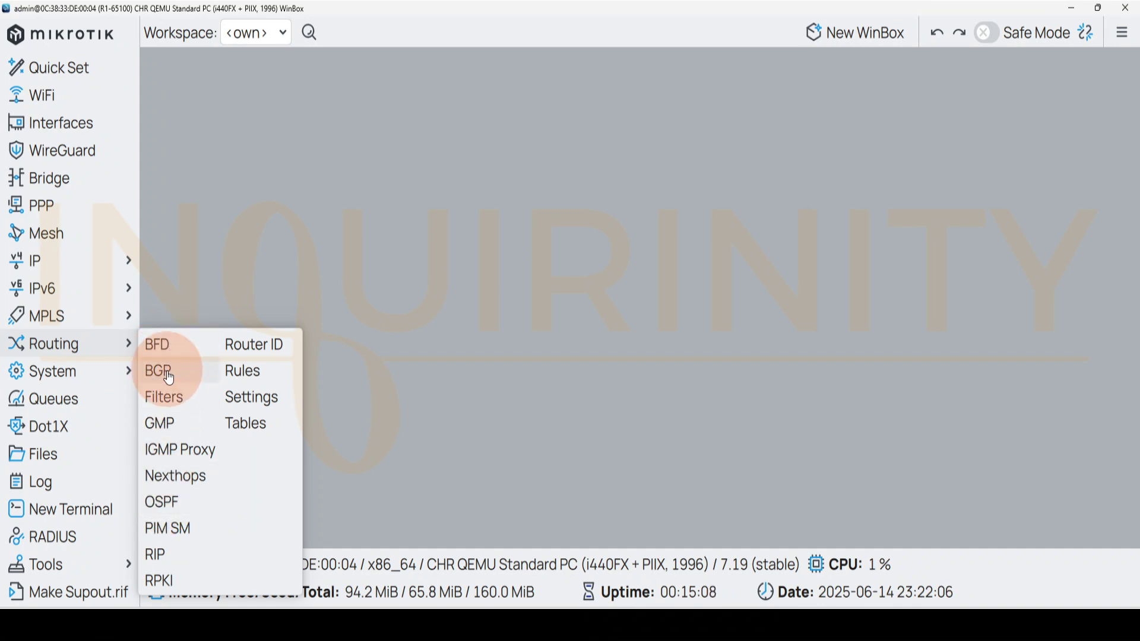
pyautogui.click(261, 344)
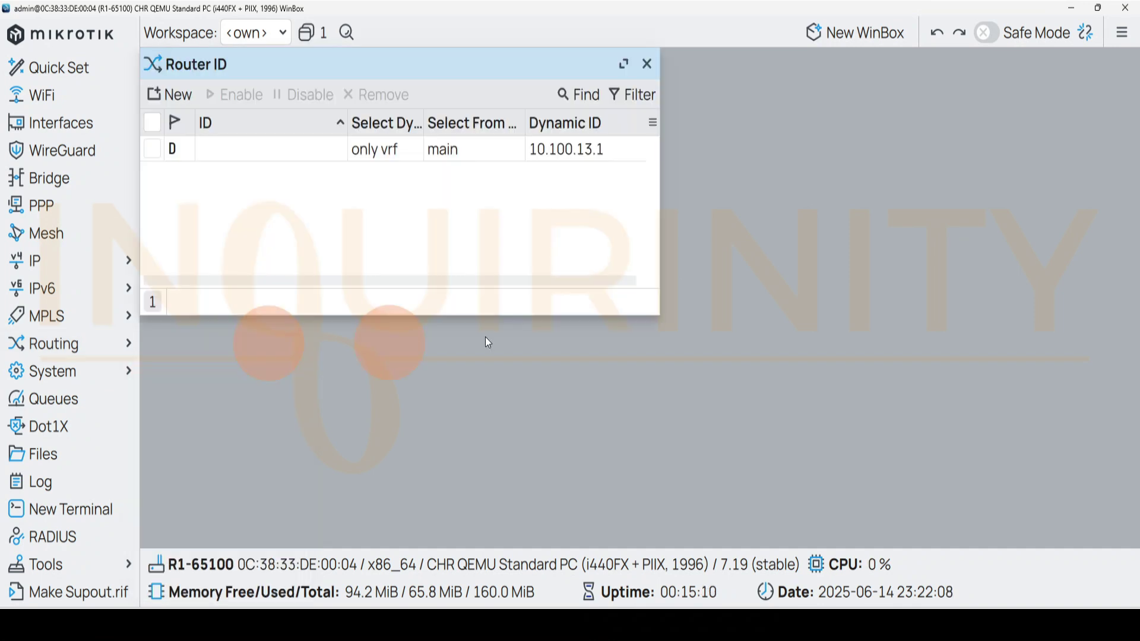
pyautogui.click(451, 155)
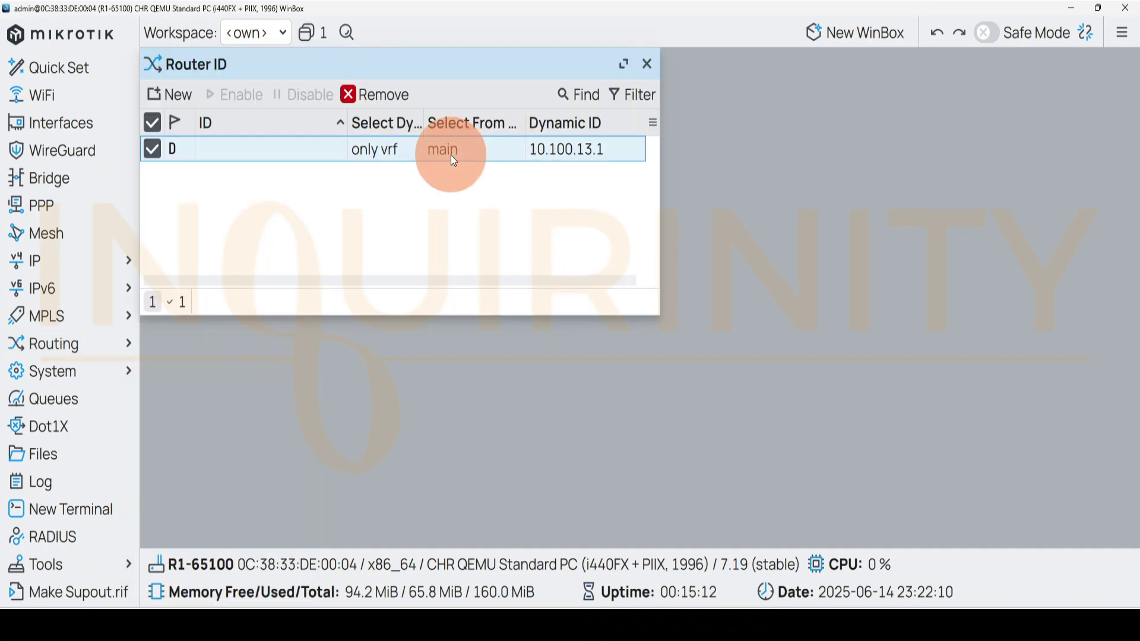
pyautogui.click(647, 64)
# Check which router ID a new OSPF instance uses, then revisit the Router ID settings.
pyautogui.click(86, 349)
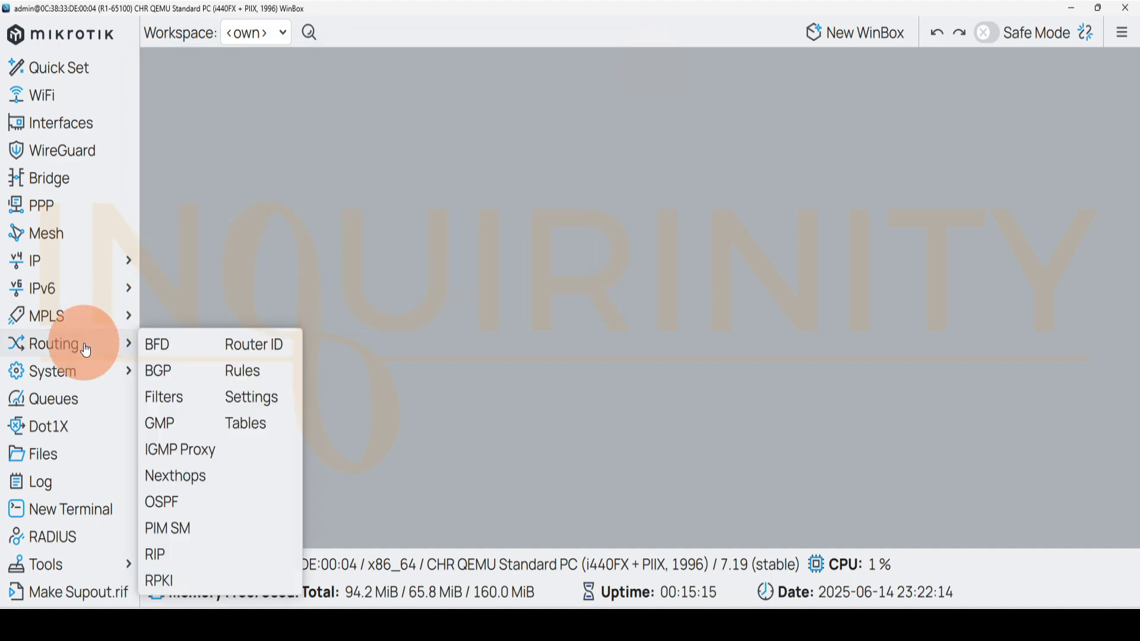
pyautogui.click(162, 502)
pyautogui.click(260, 61)
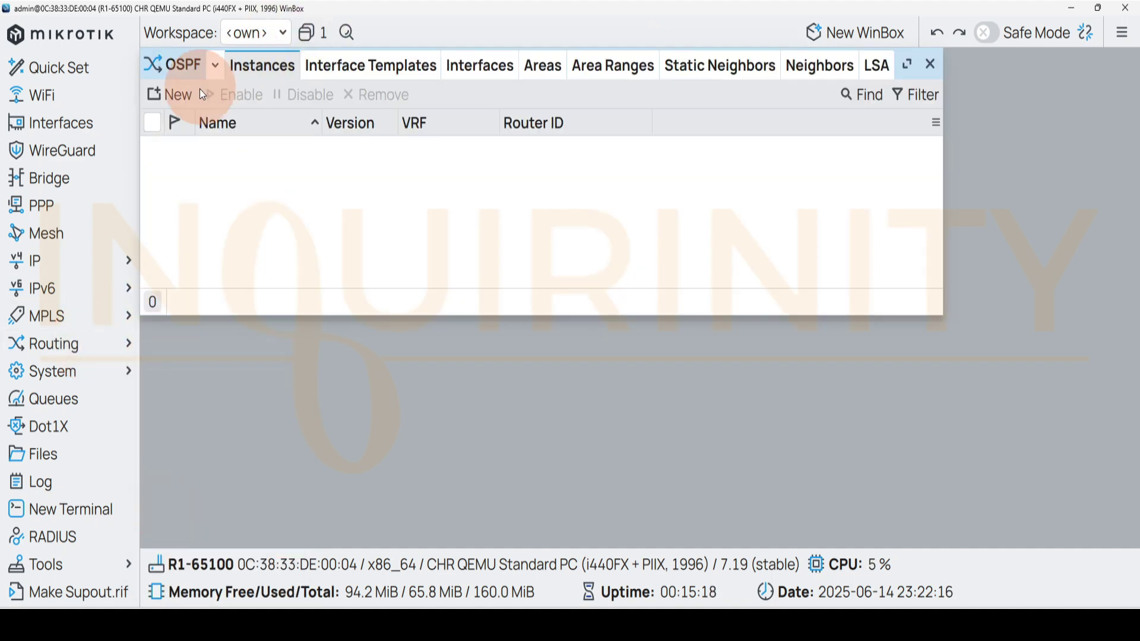
pyautogui.click(178, 97)
pyautogui.click(326, 259)
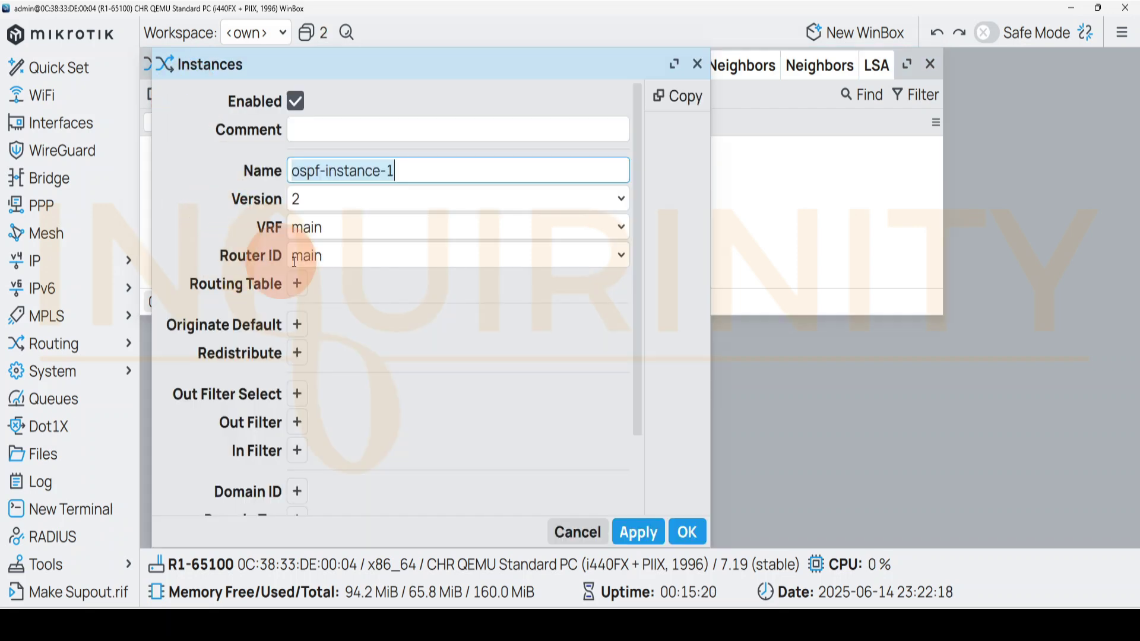
pyautogui.click(79, 356)
pyautogui.click(252, 344)
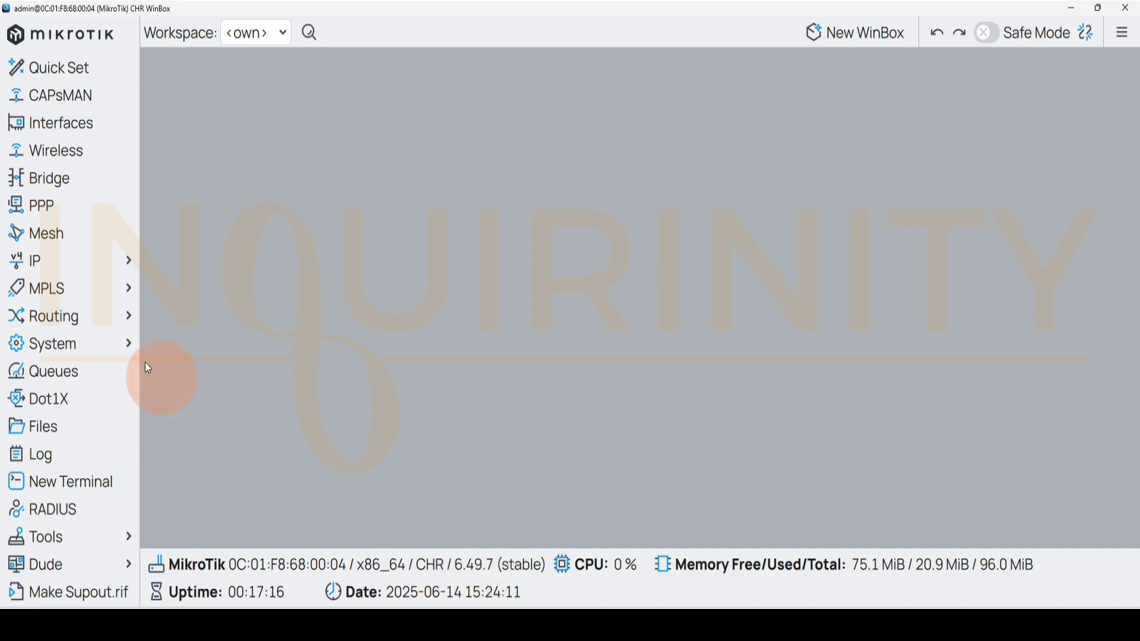
# On the 6.49.7 router, review interfaces, bridges, bridge ports and the IP address list.
pyautogui.click(78, 133)
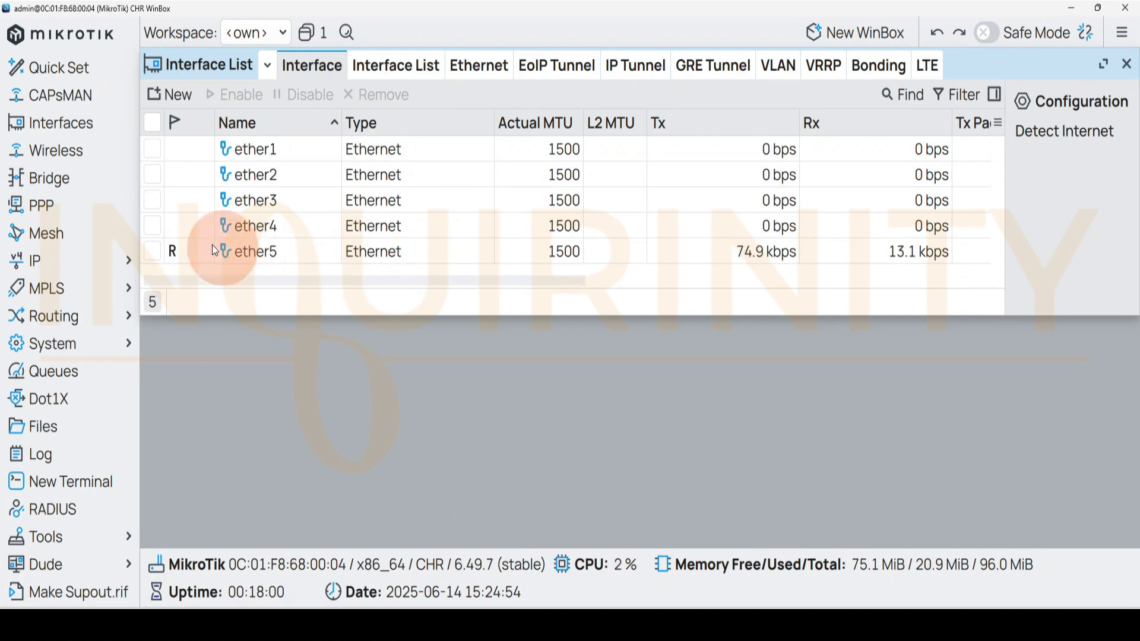
pyautogui.click(53, 186)
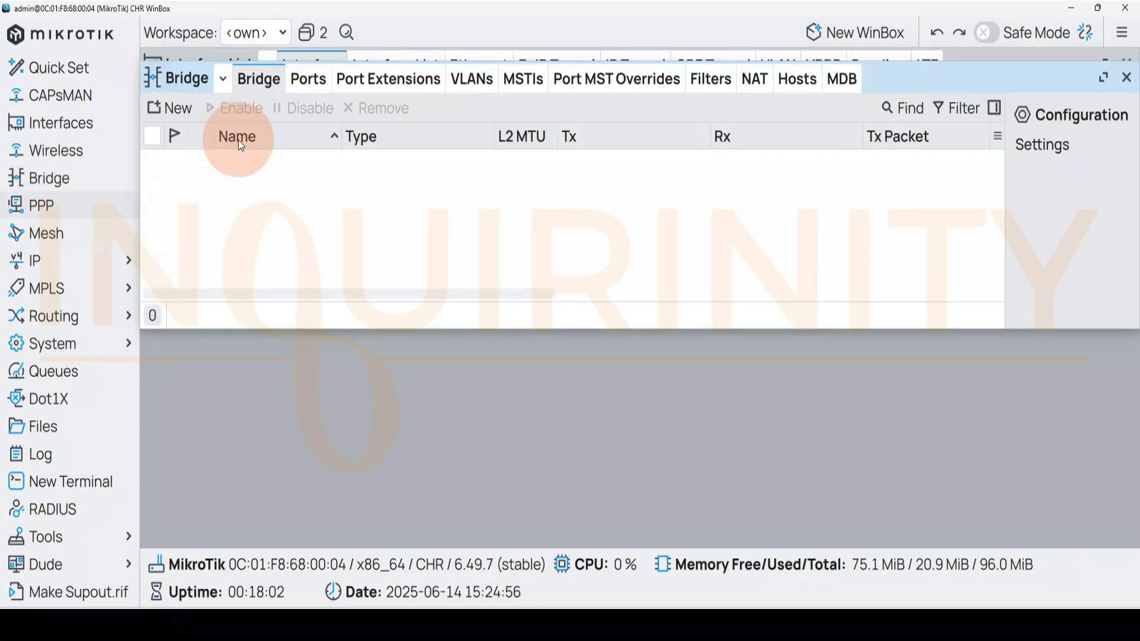
pyautogui.click(172, 110)
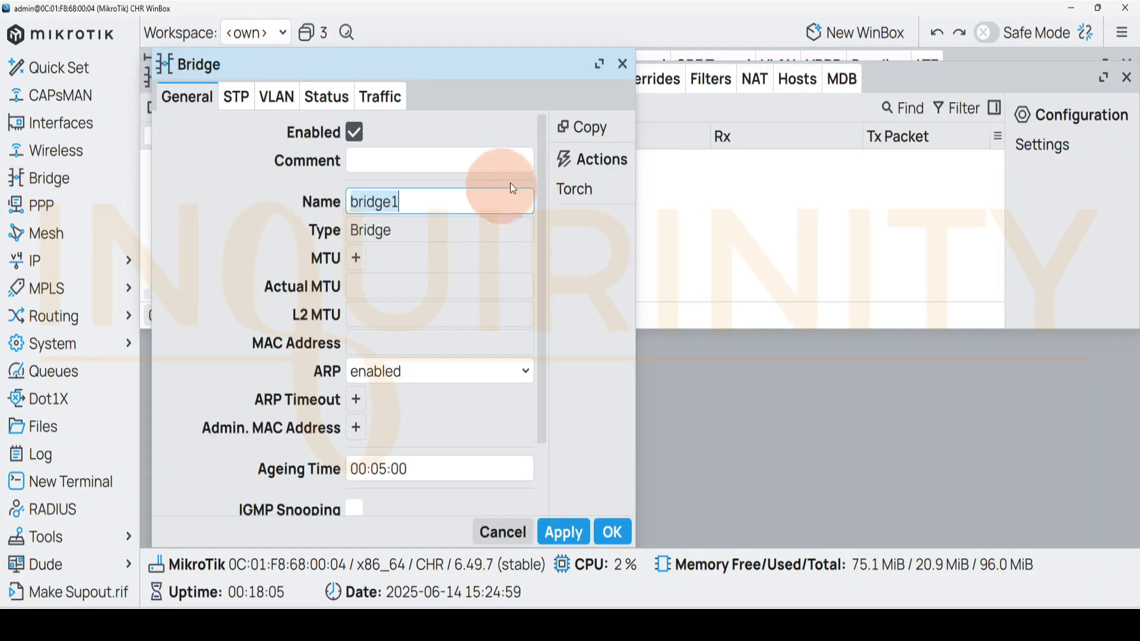
pyautogui.click(621, 64)
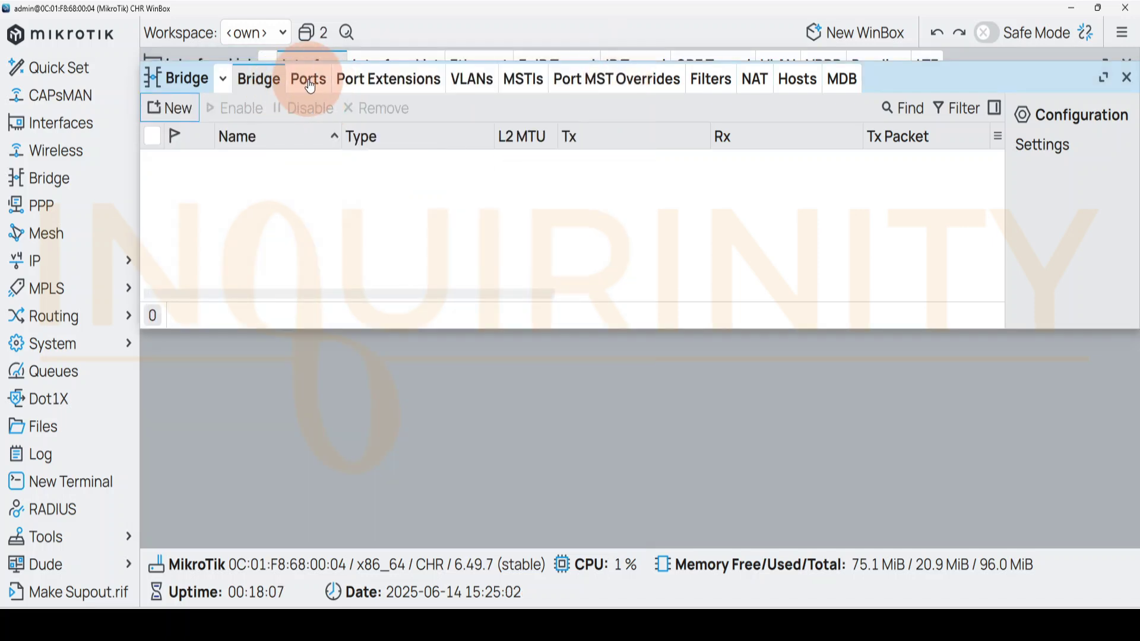
pyautogui.click(308, 79)
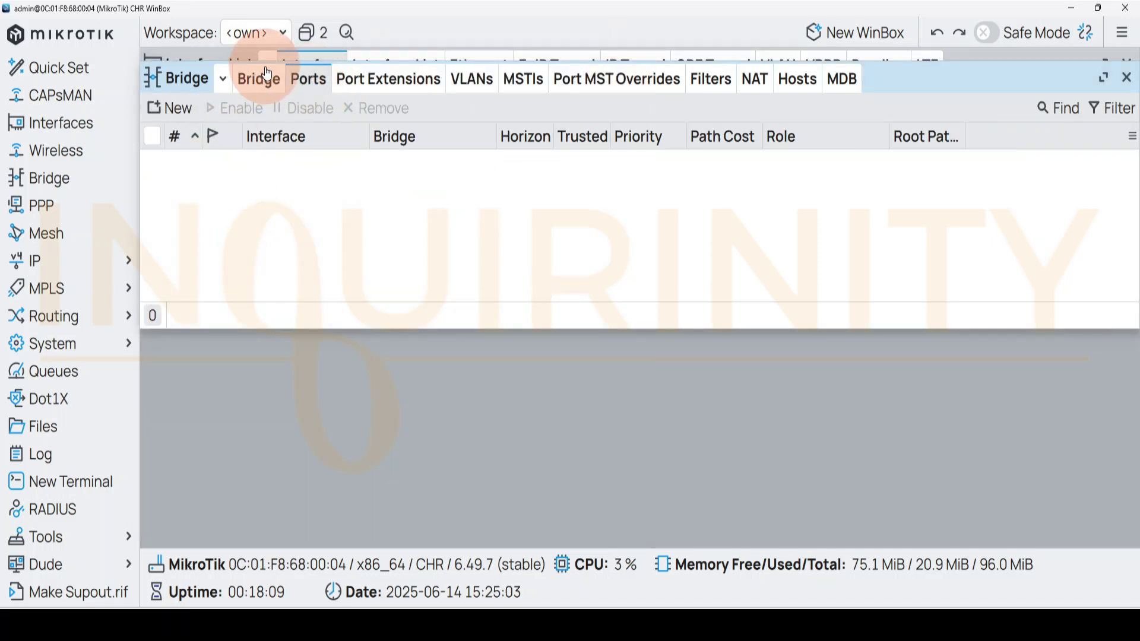
pyautogui.click(78, 260)
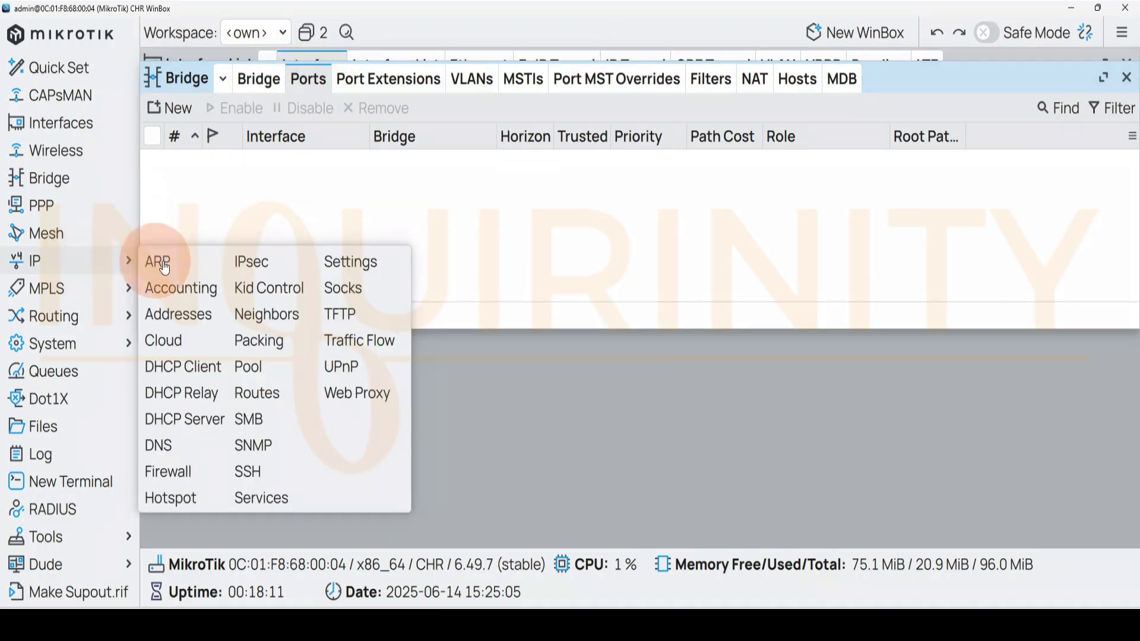
pyautogui.click(176, 315)
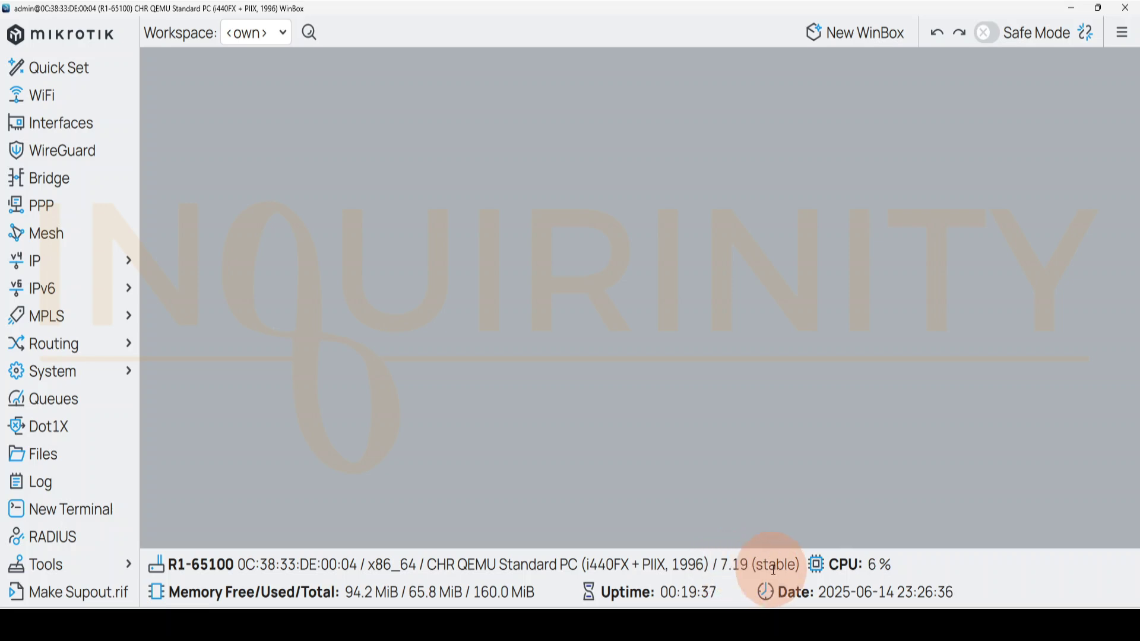
# Open R1's IP address list and a new-address dialog, arranging both windows side by side.
pyautogui.moveTo(37, 271)
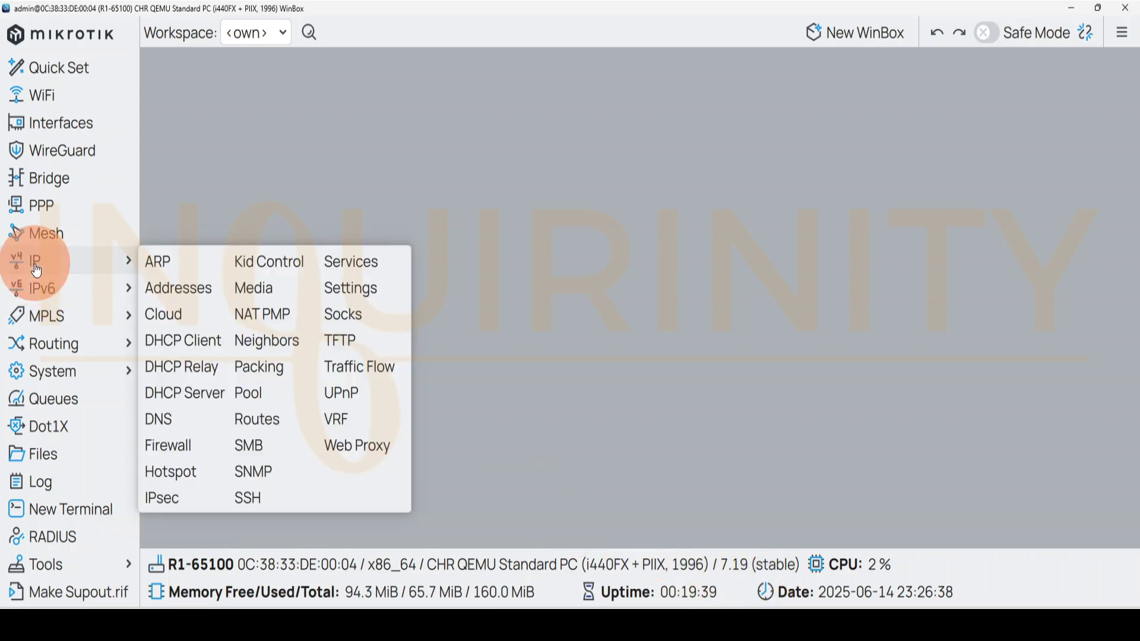
pyautogui.click(168, 287)
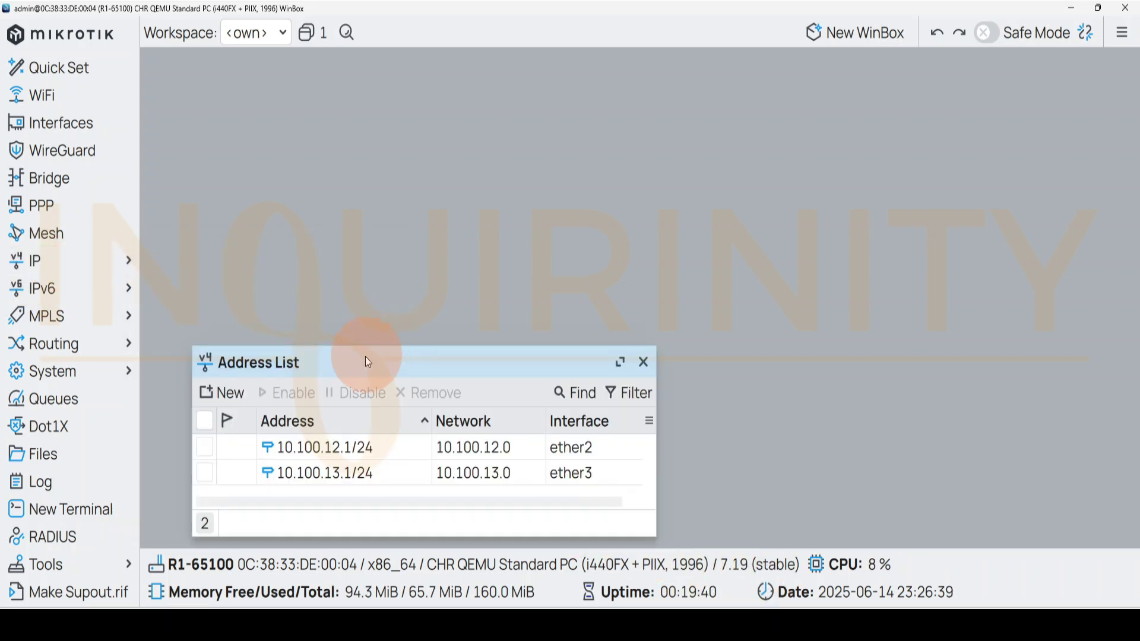
pyautogui.moveTo(364, 362); pyautogui.dragTo(300, 176)
pyautogui.click(169, 215)
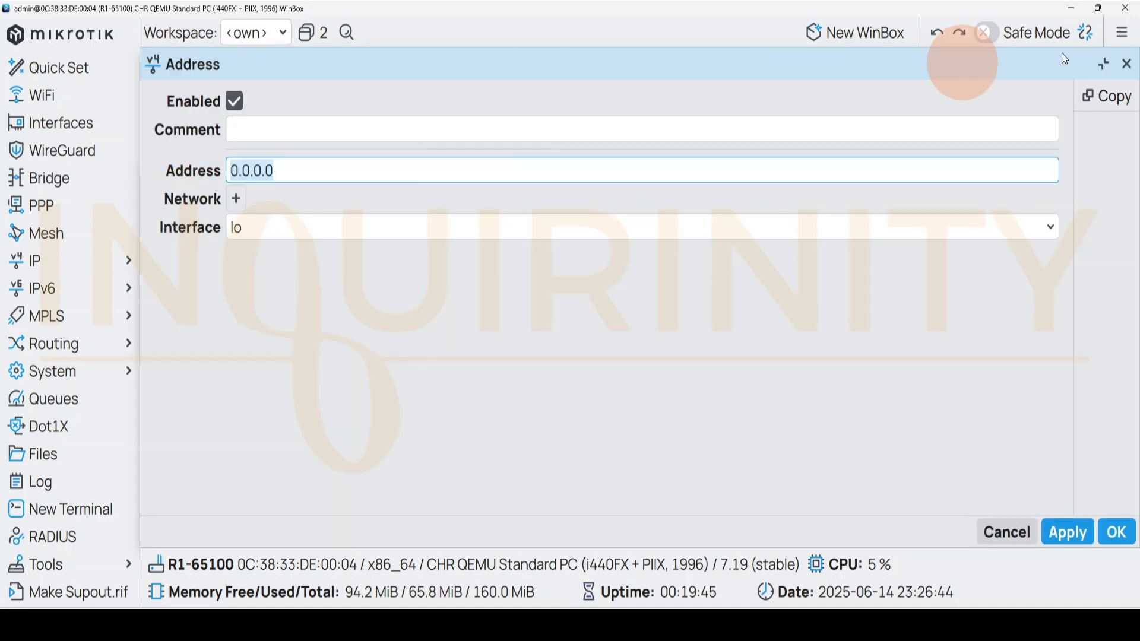
pyautogui.doubleClick(908, 63)
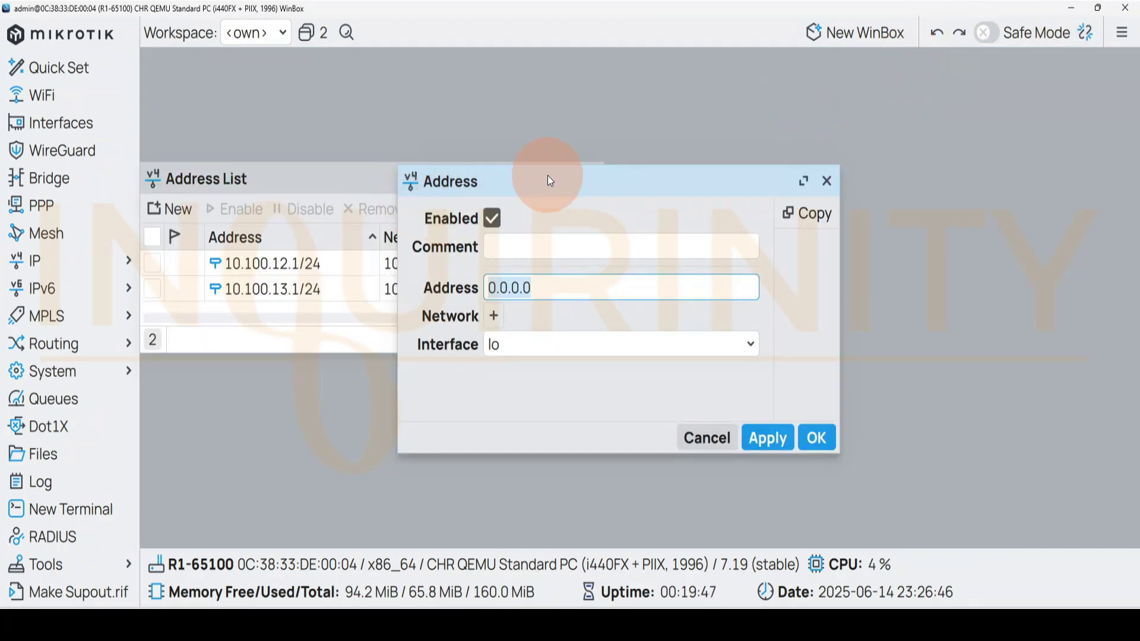
pyautogui.moveTo(547, 176); pyautogui.dragTo(326, 173)
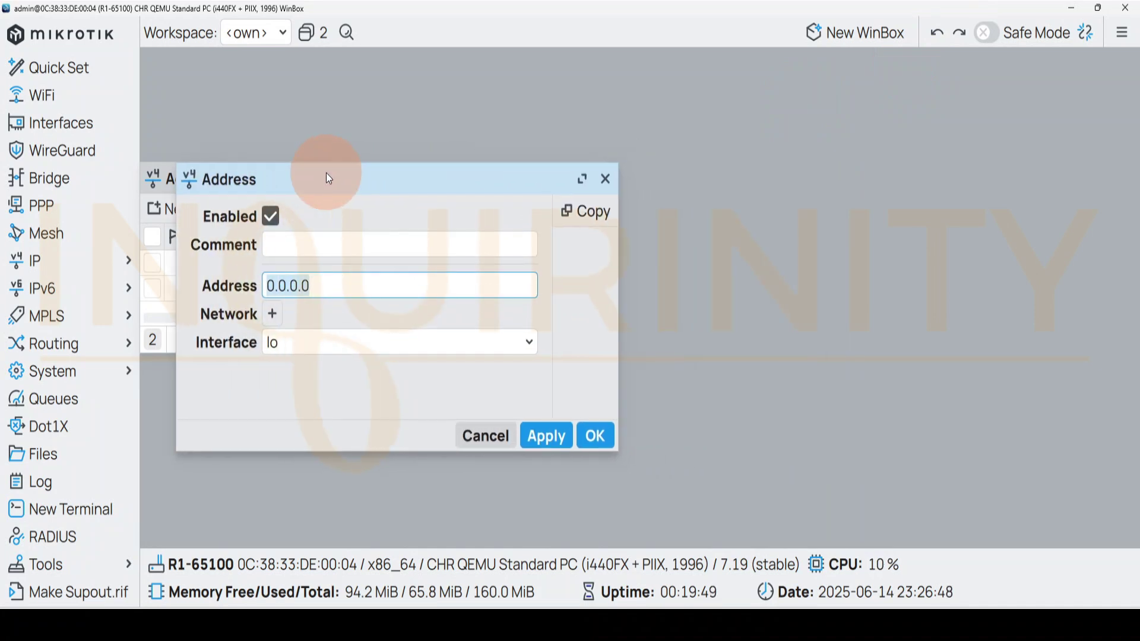
# Enter address 172.31.100.1/32 on interface lo and apply it.
pyautogui.click(279, 350)
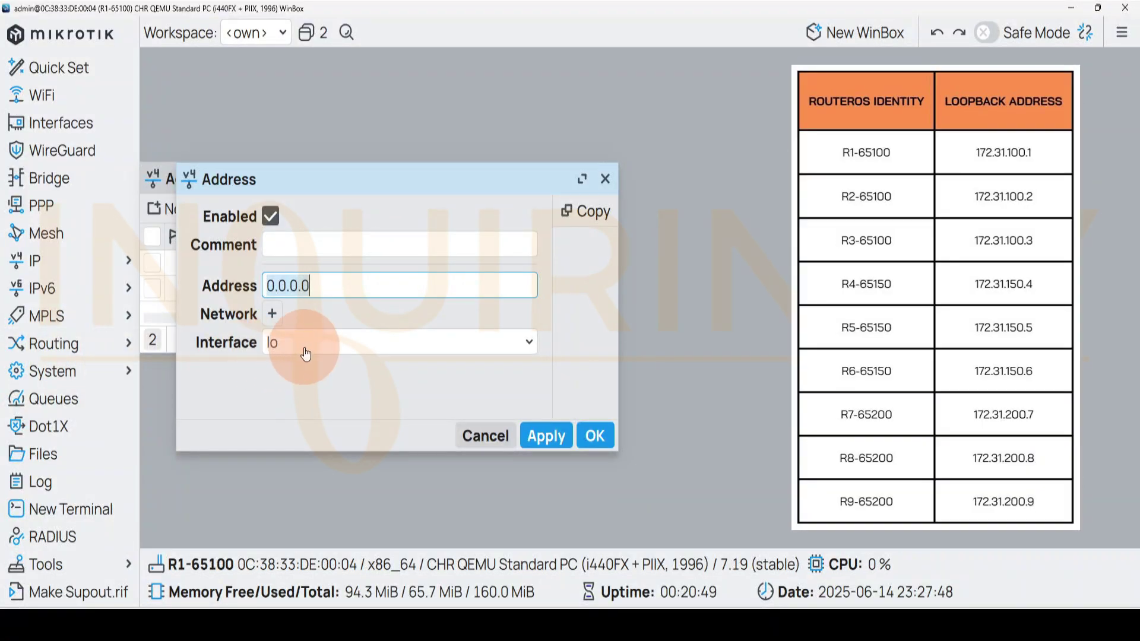
pyautogui.click(328, 287)
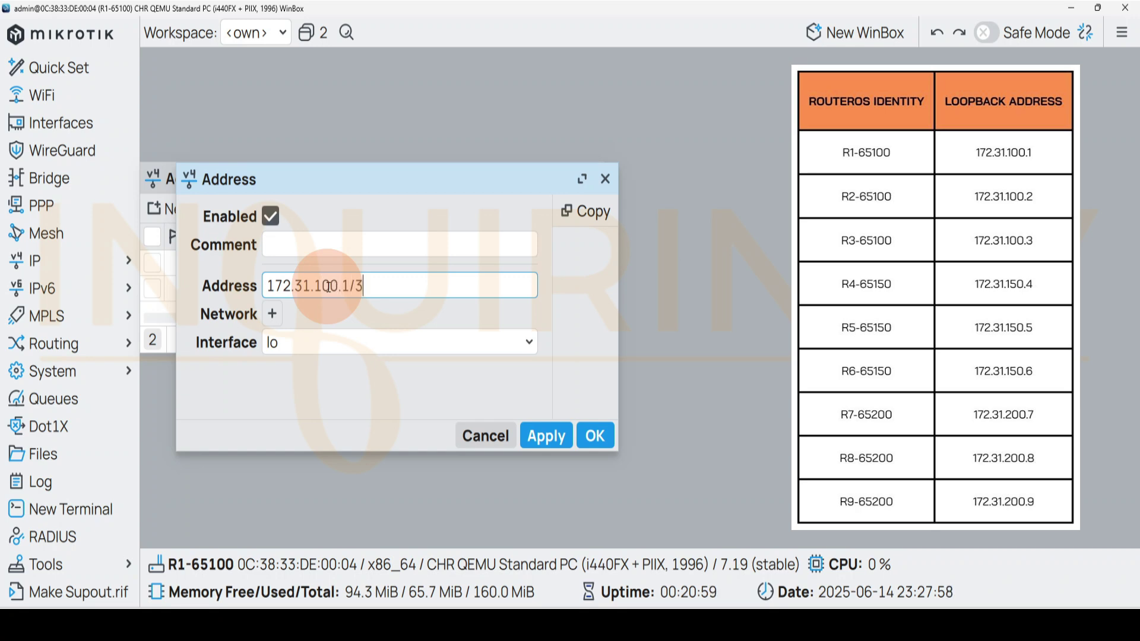
pyautogui.write('2')
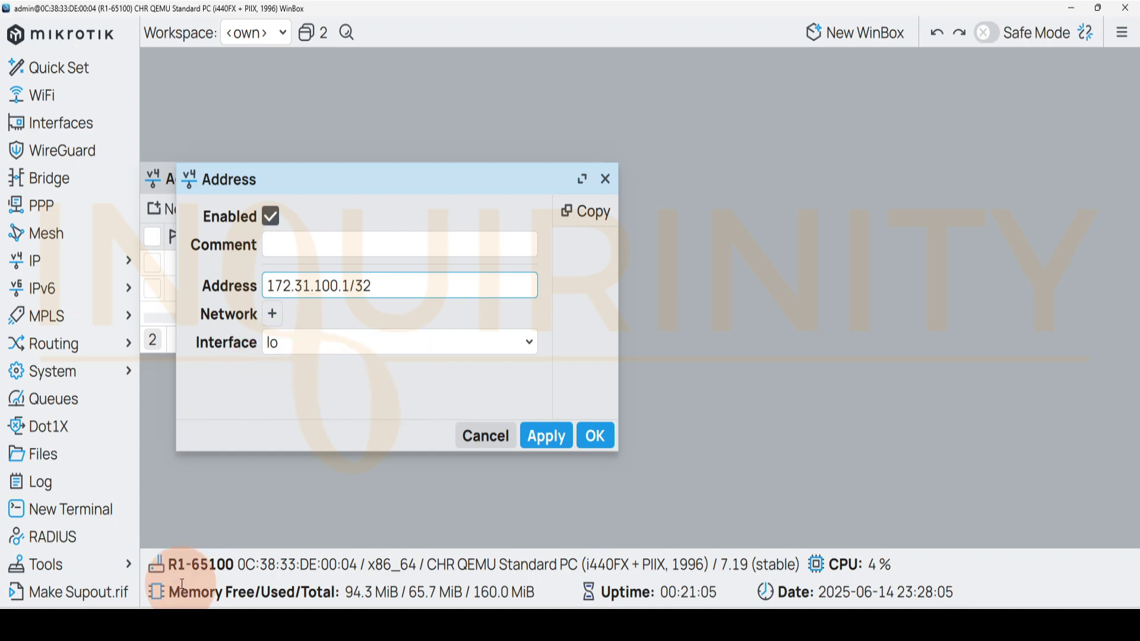
pyautogui.click(551, 443)
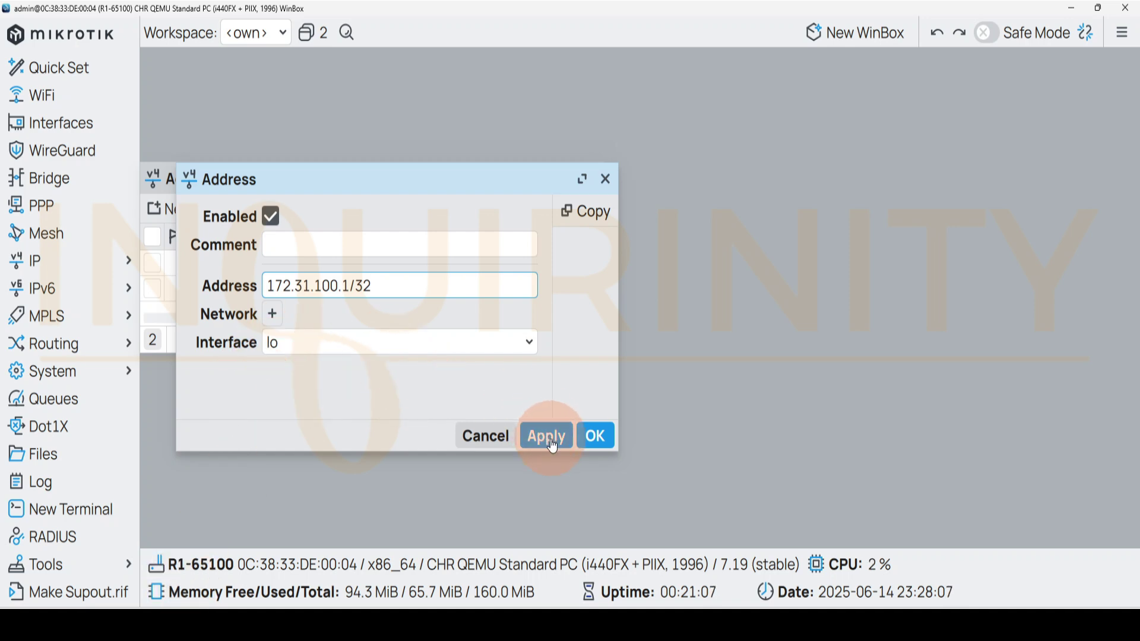
# Confirm R1's lo address, then run /ip address print on R2 showing 10.100.12.2/24 and 10.100.150.2/24.
pyautogui.click(587, 436)
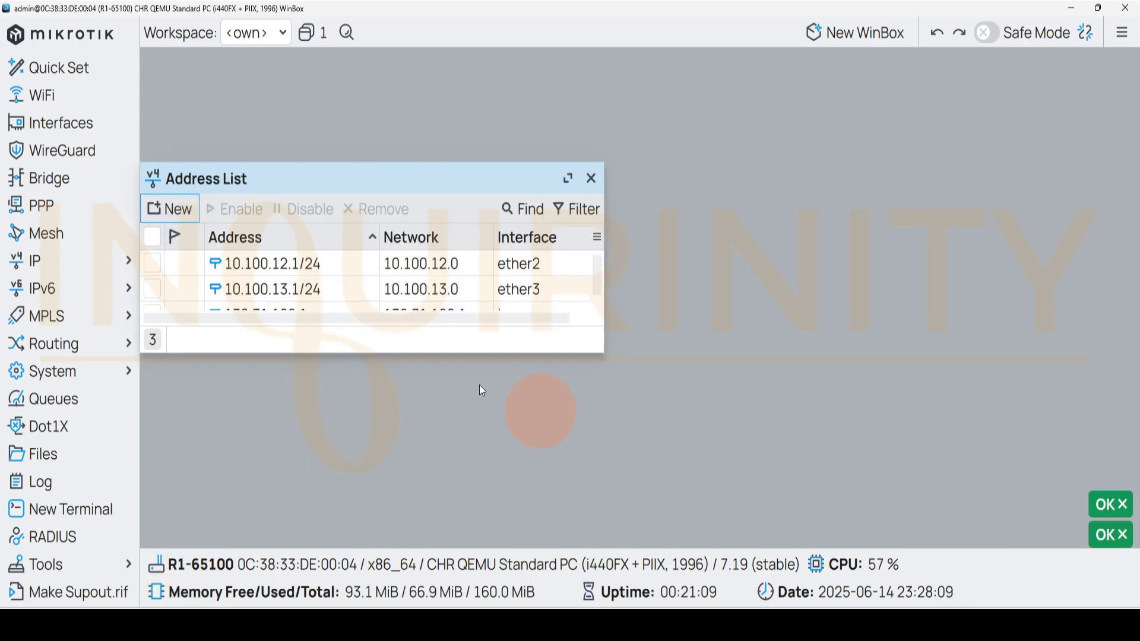
pyautogui.moveTo(435, 354); pyautogui.dragTo(428, 394)
pyautogui.click(50, 122)
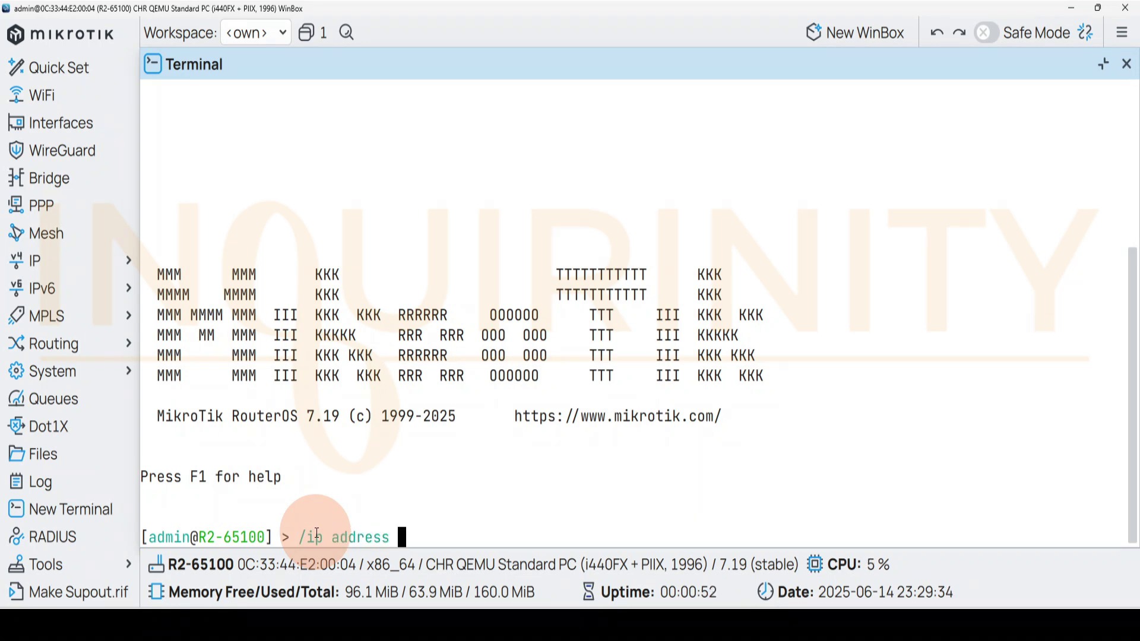
pyautogui.press('Return')
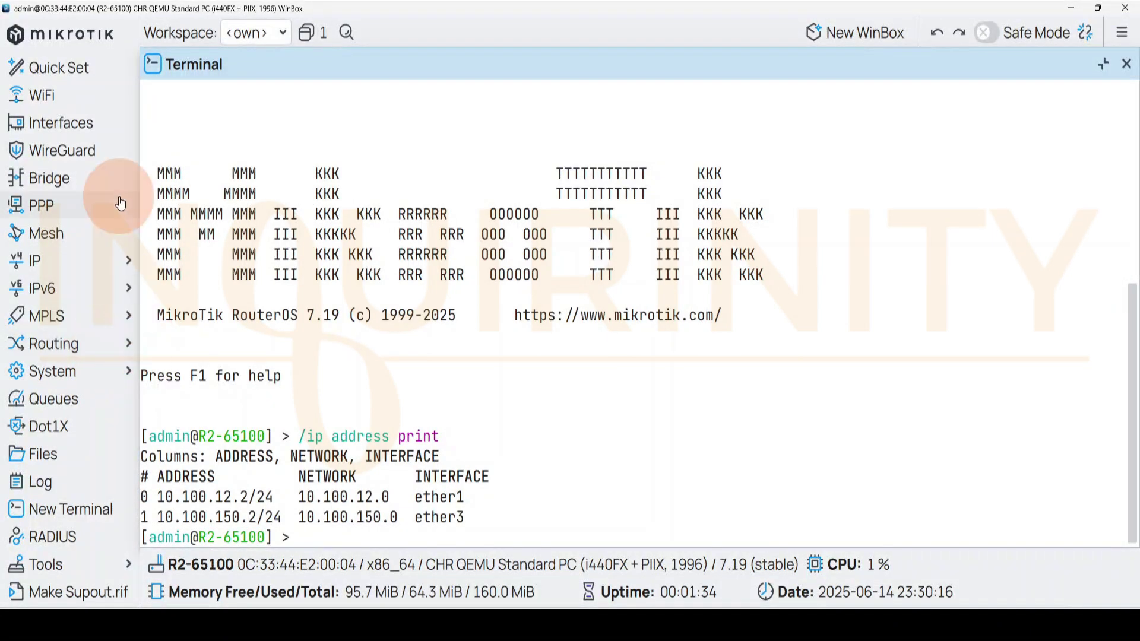
# Open R2's interface list and inspect the lo loopback's properties, closing without changes.
pyautogui.click(60, 123)
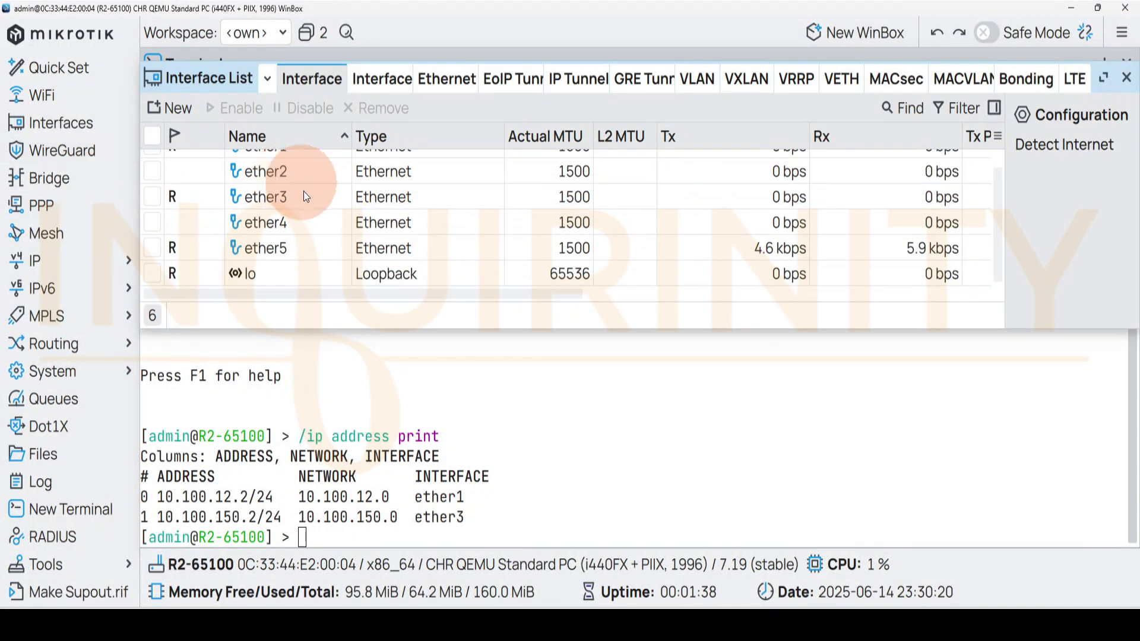
pyautogui.click(254, 294)
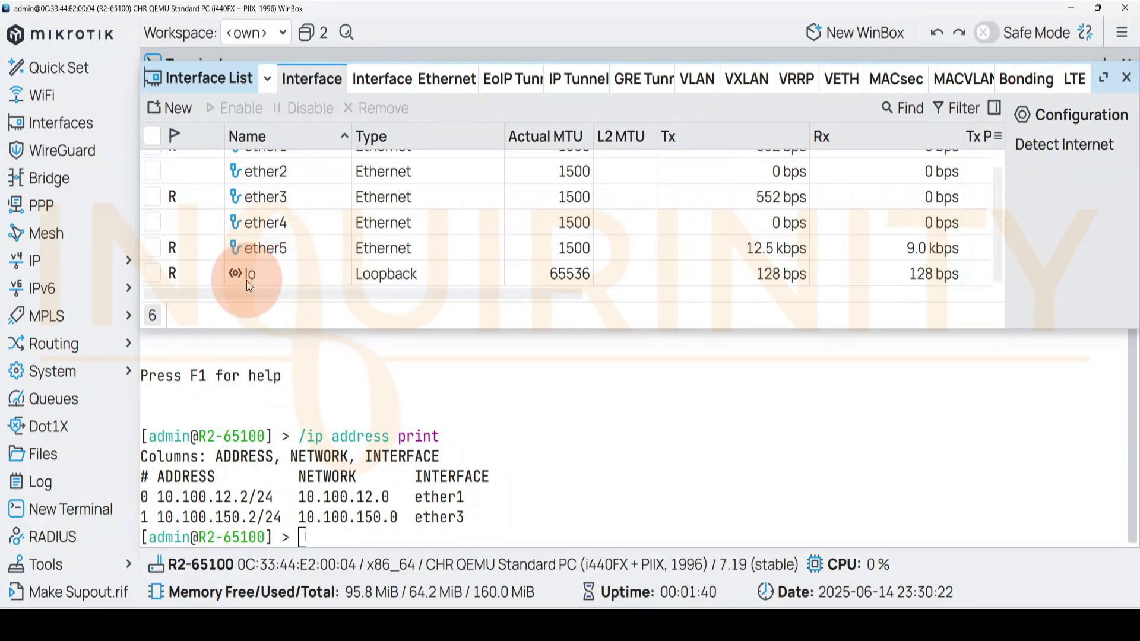
pyautogui.doubleClick(248, 276)
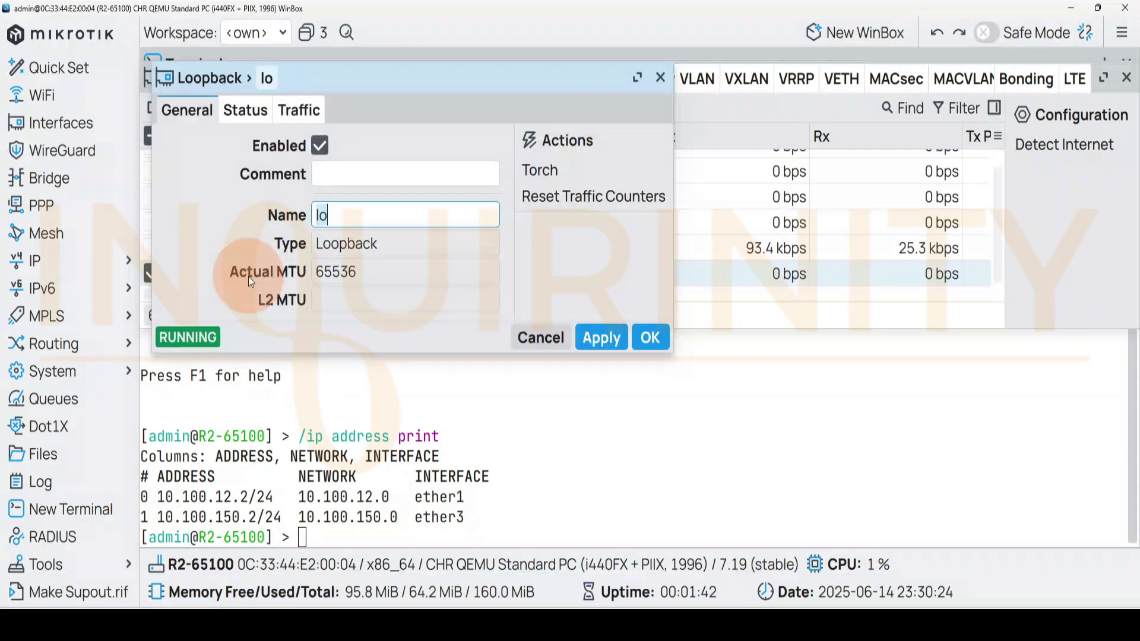
pyautogui.click(650, 340)
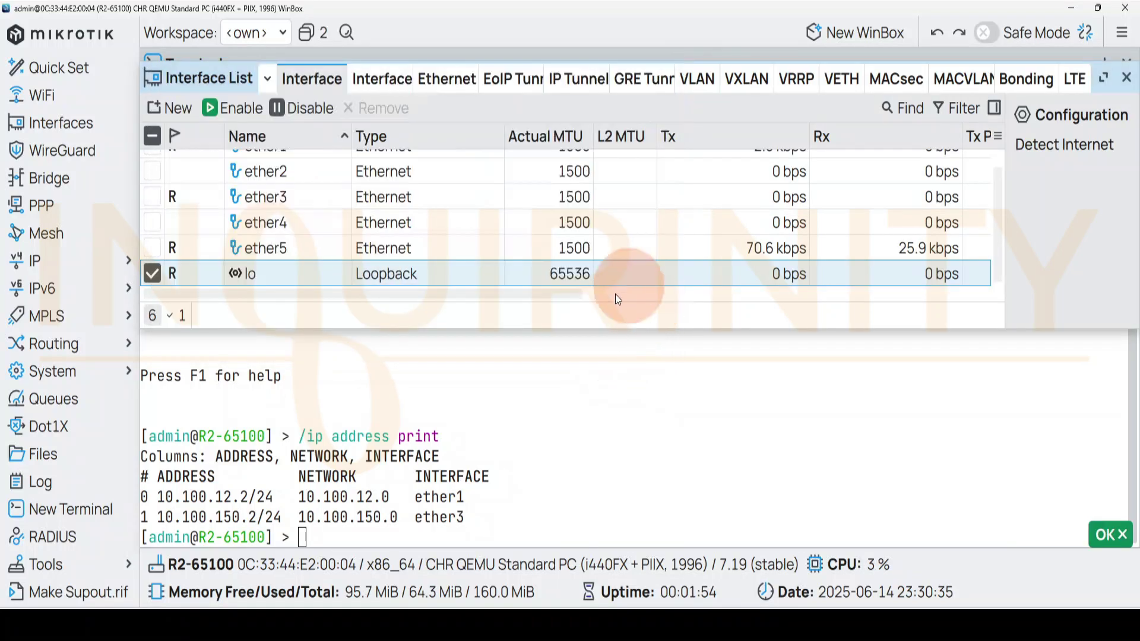
pyautogui.click(340, 536)
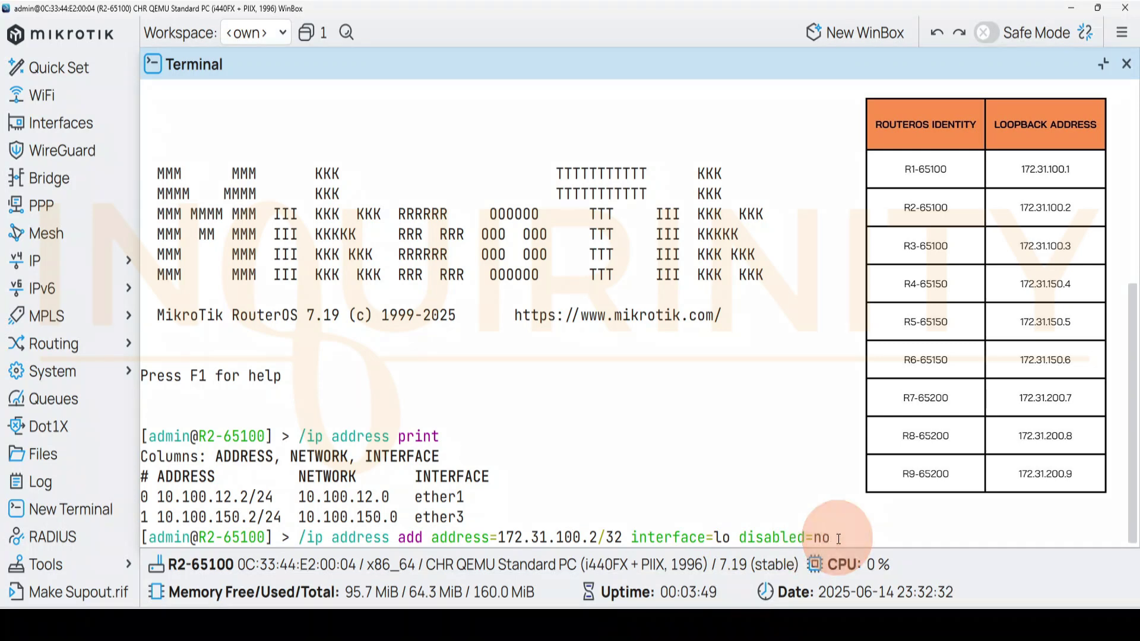
# Add 172.31.100.2/32 on R2's lo interface and reprint the address list to verify it.
pyautogui.press('Return')
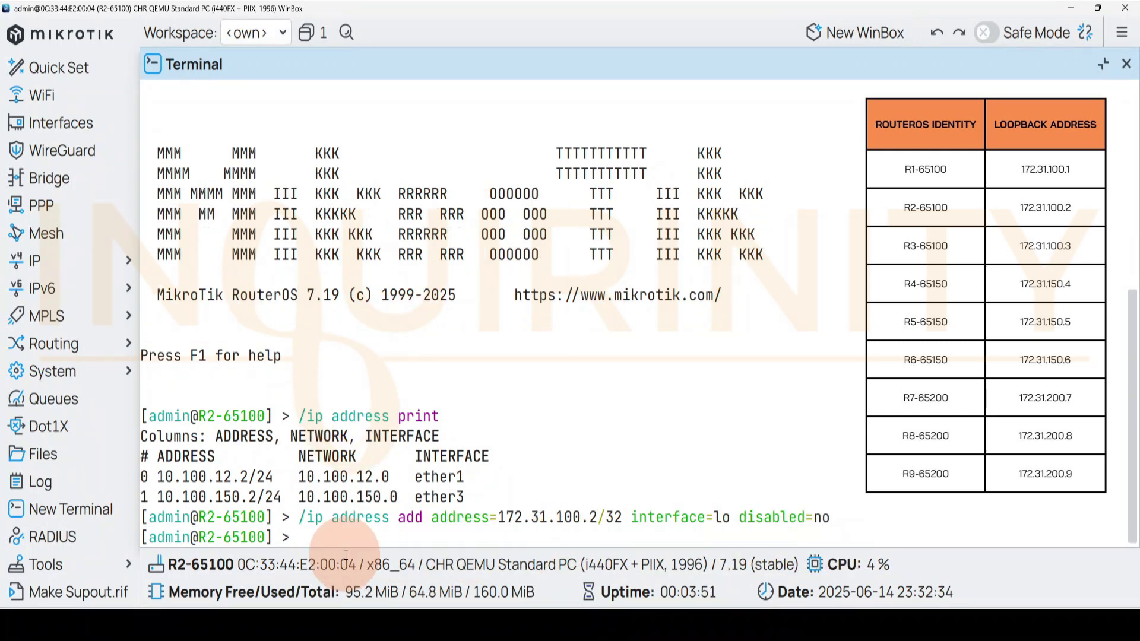
pyautogui.press('Up')
pyautogui.press('Up')
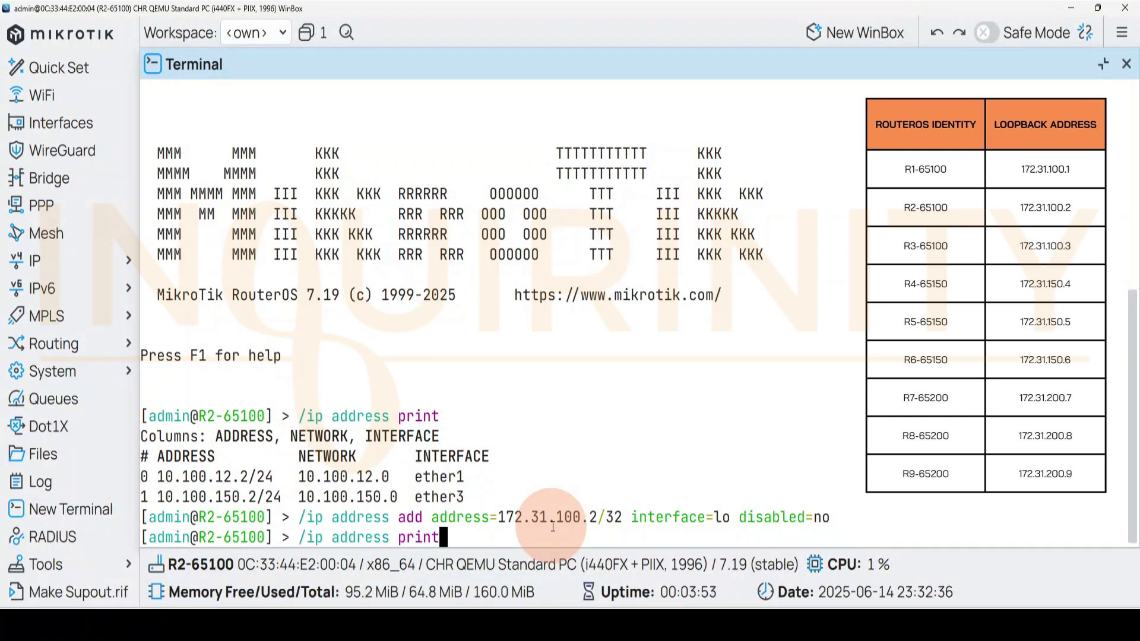
pyautogui.press('Return')
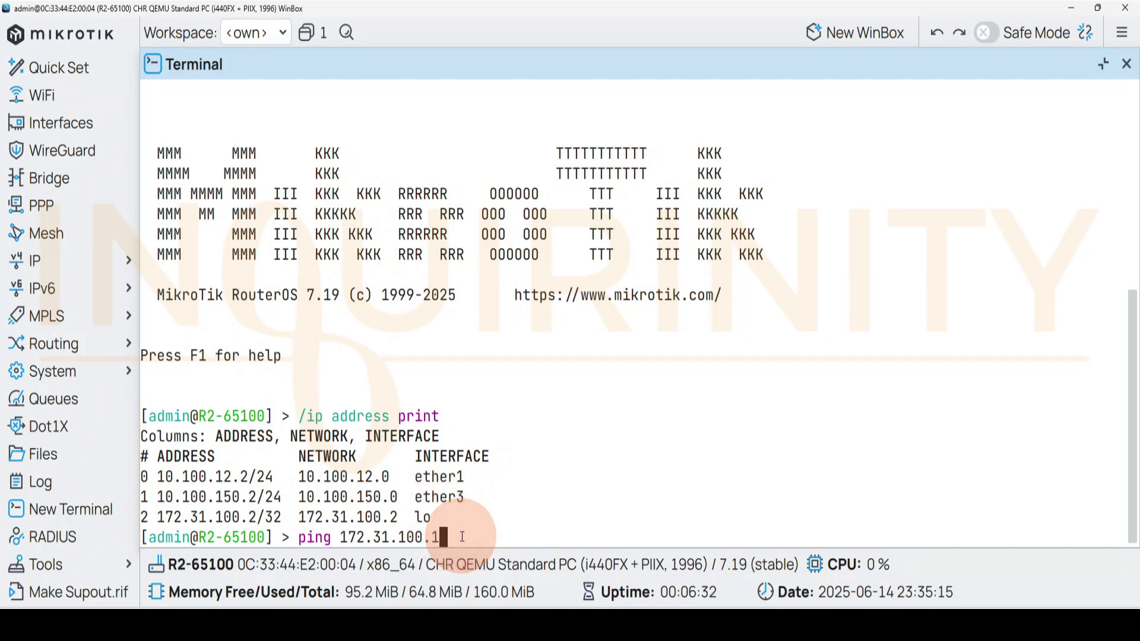
# Ping 172.31.100.1 (no route to host) and 10.100.12.1 (replies) from R2.
pyautogui.press('Return')
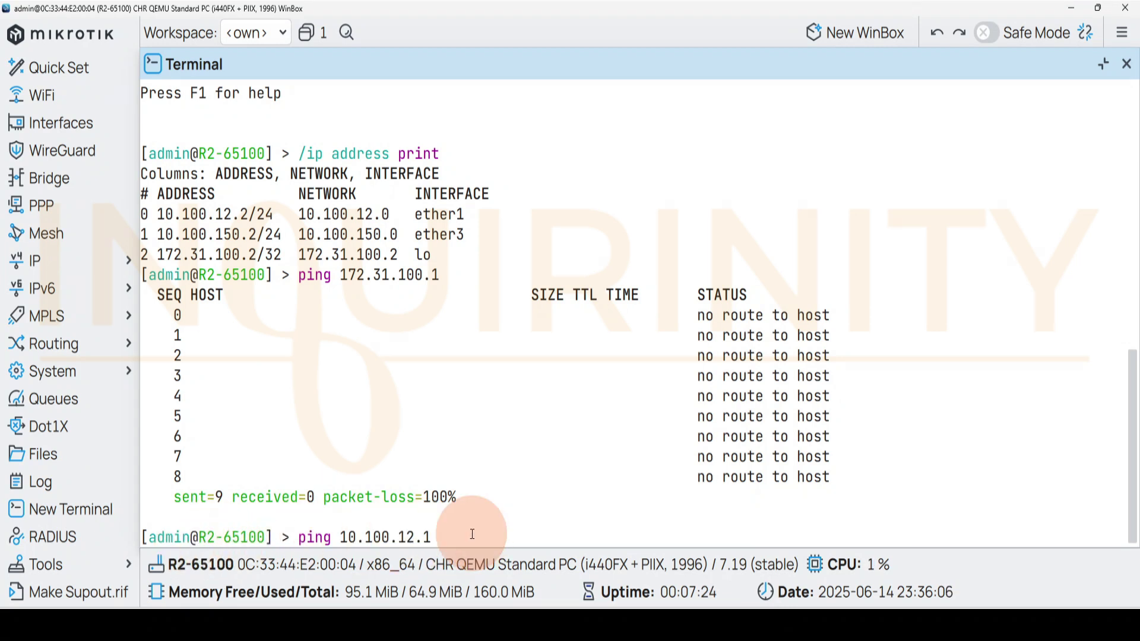
pyautogui.press('Return')
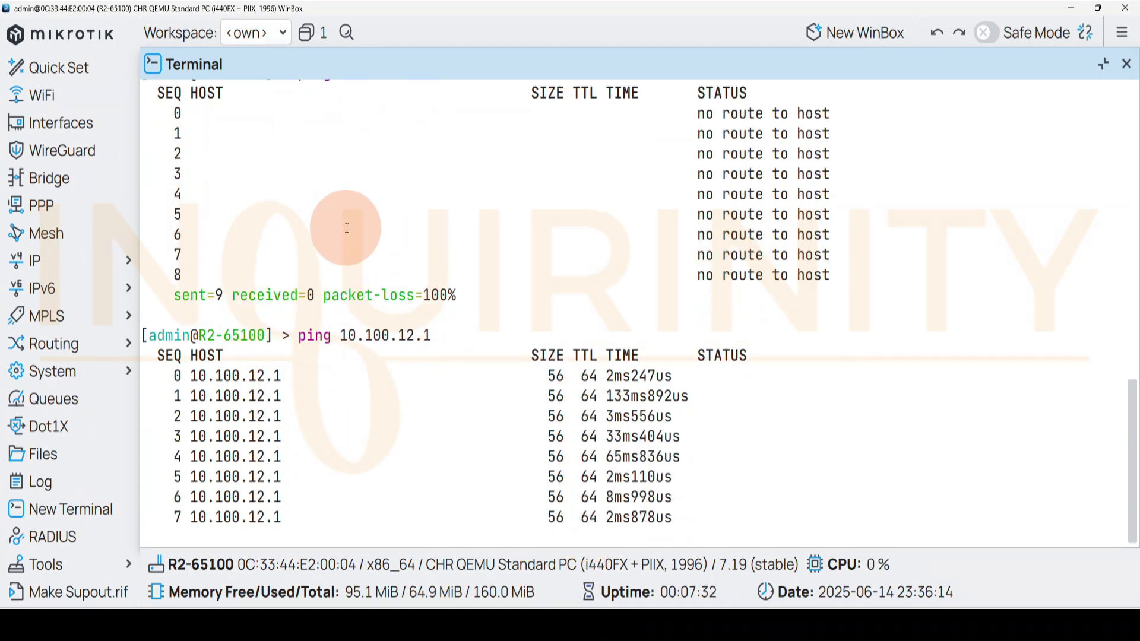
# Open R2's Routing menu to view the routing protocol options.
pyautogui.click(89, 354)
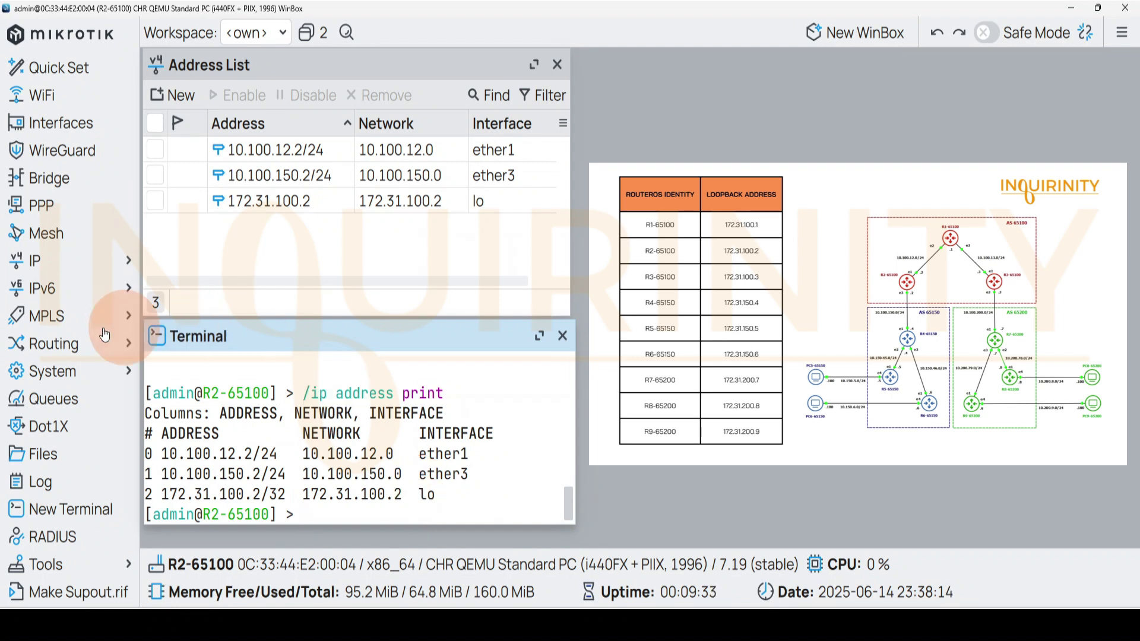
pyautogui.click(52, 345)
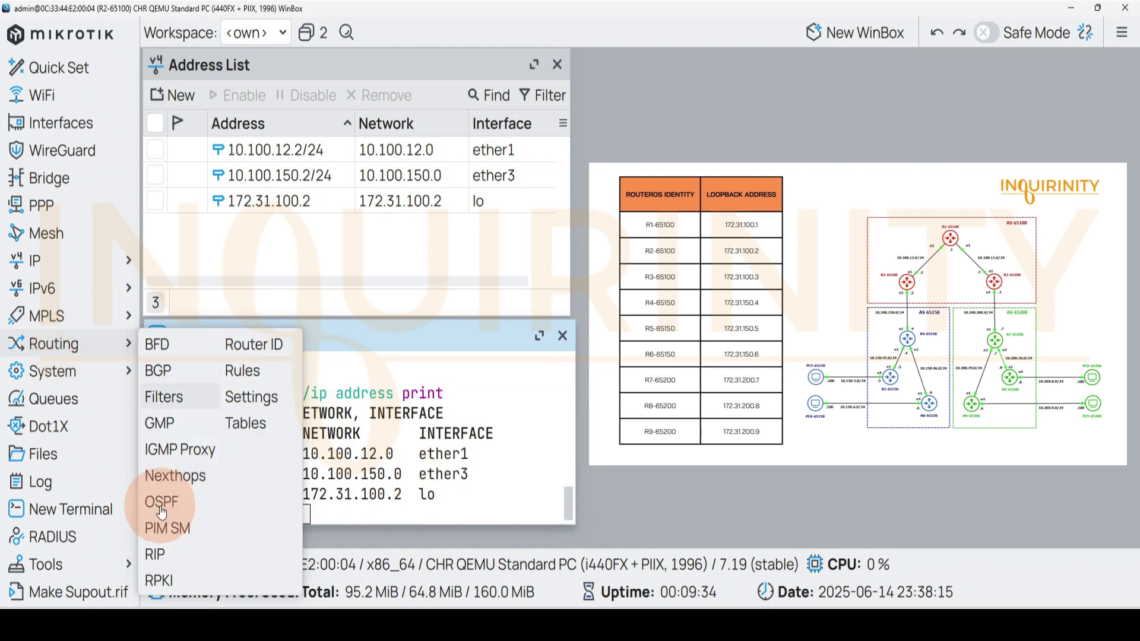